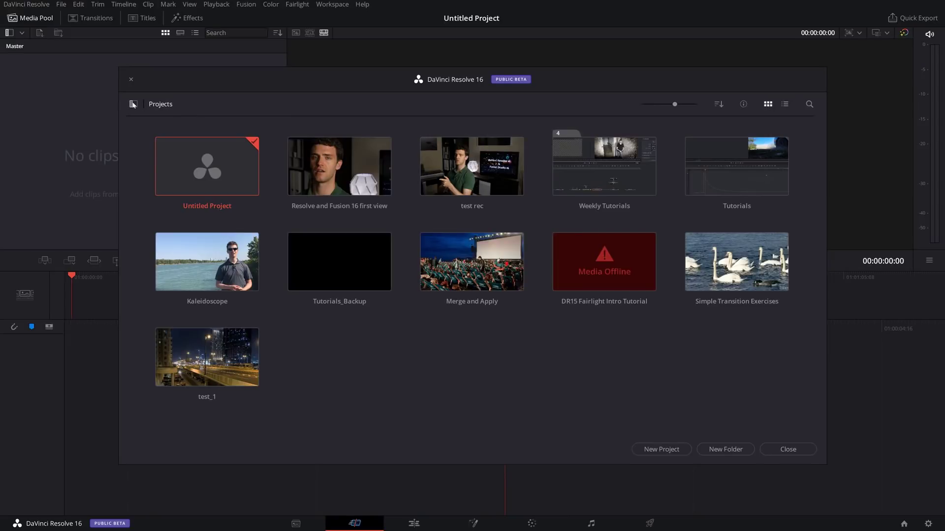
# Step: Back up the Local Database from the Databases sidebar, saving it through to the confirmation prompt
pyautogui.click(132, 105)
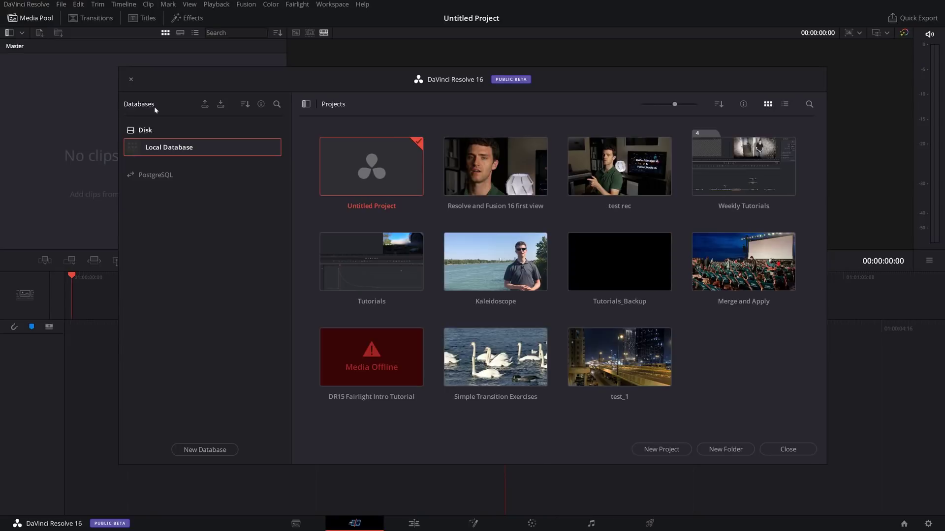
pyautogui.click(205, 104)
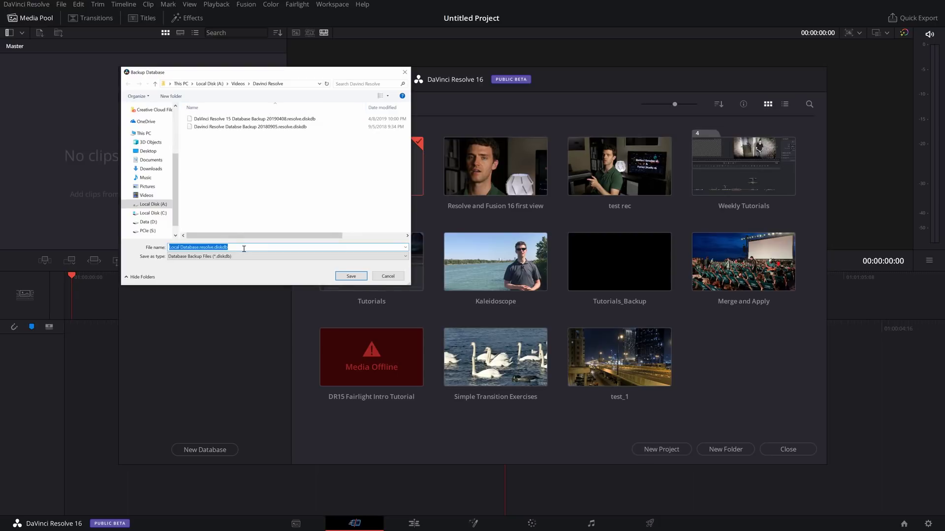
pyautogui.click(349, 276)
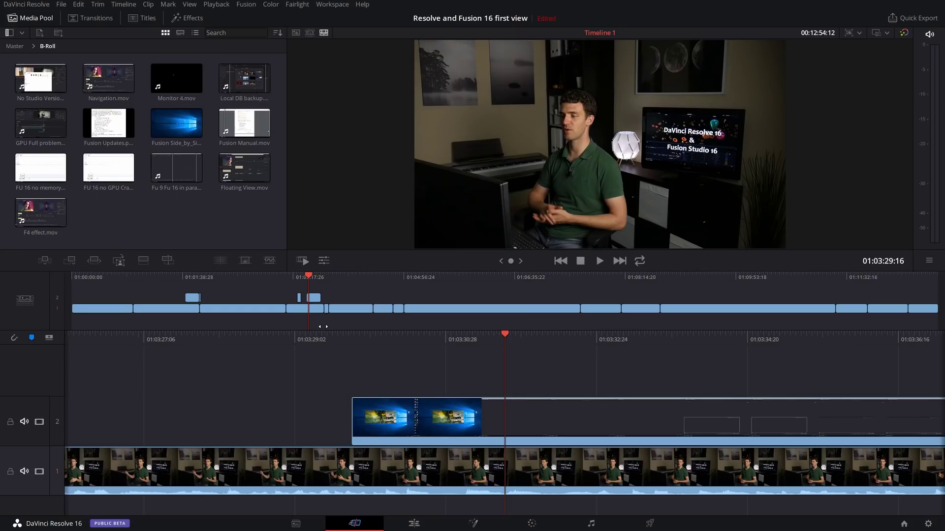
# Step: Select the screen-recording clip on track V2 and enable its Transform onscreen control
pyautogui.click(382, 425)
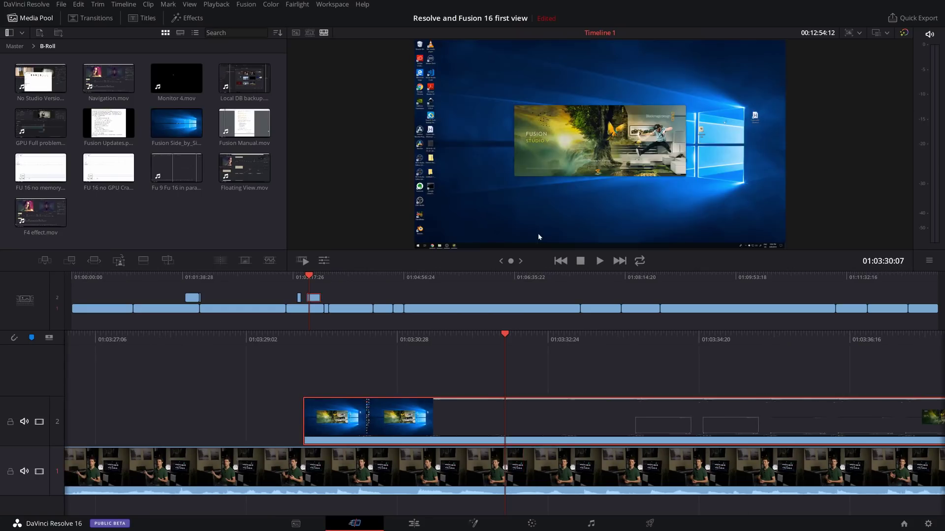
pyautogui.click(323, 260)
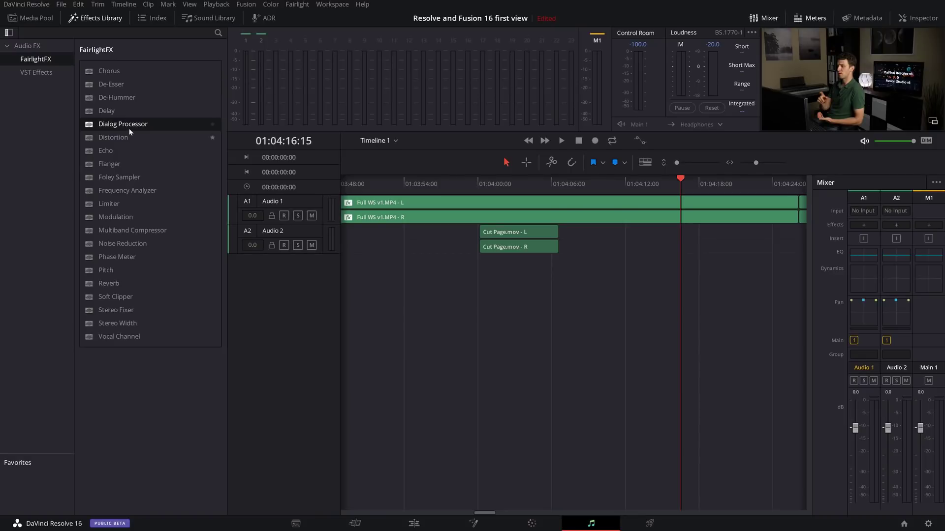
# Step: Apply Dialog Processor from the Fairlight Effects Library to the Full WS v1.MP4 clip
pyautogui.moveTo(129, 127); pyautogui.dragTo(487, 203)
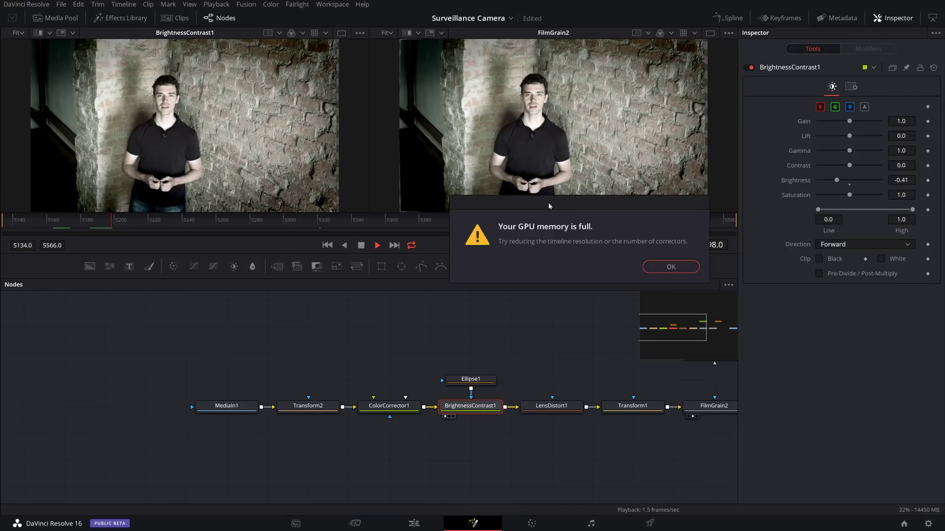
pyautogui.moveTo(549, 206); pyautogui.dragTo(487, 204)
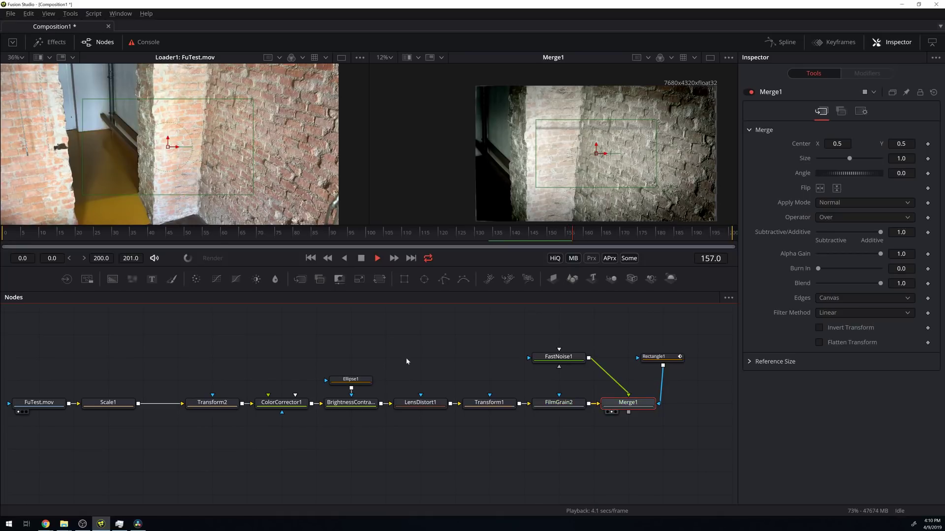
# Step: Stop the composition's playback at frame 158 with the spacebar
pyautogui.press('space')
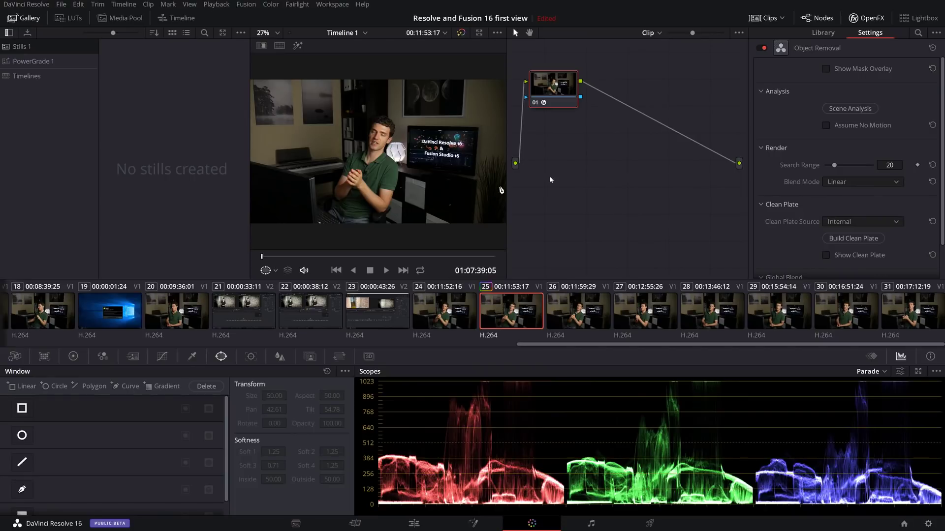
# Step: Add a Linear window around the wall picture and enable Assume No Motion in Object Removal
pyautogui.click(23, 413)
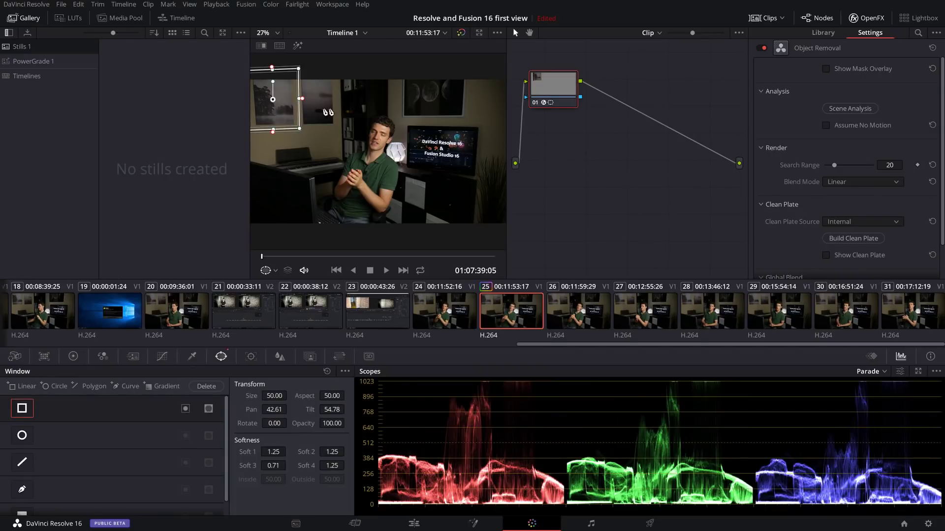
pyautogui.click(827, 126)
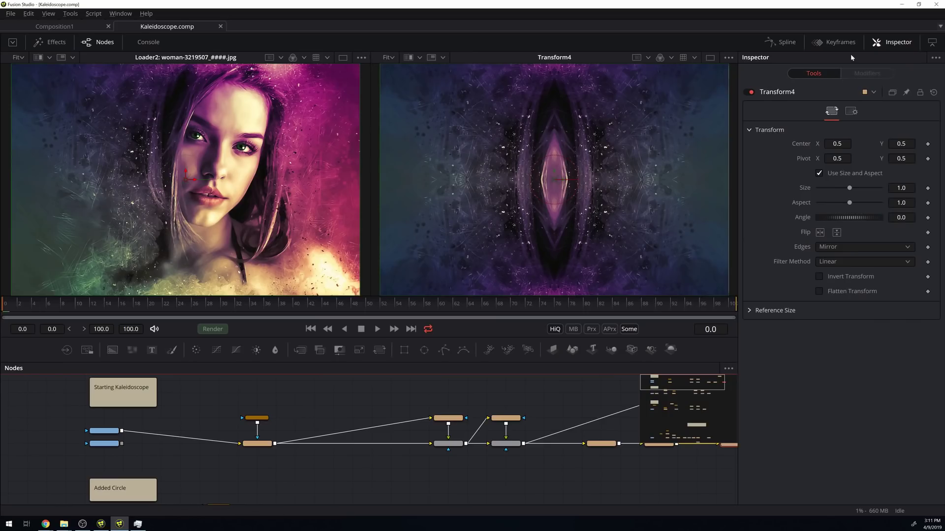
# Step: Hide and restore the Transform4 inspector, then open and close the Effects library
pyautogui.click(896, 43)
pyautogui.click(897, 43)
pyautogui.click(54, 42)
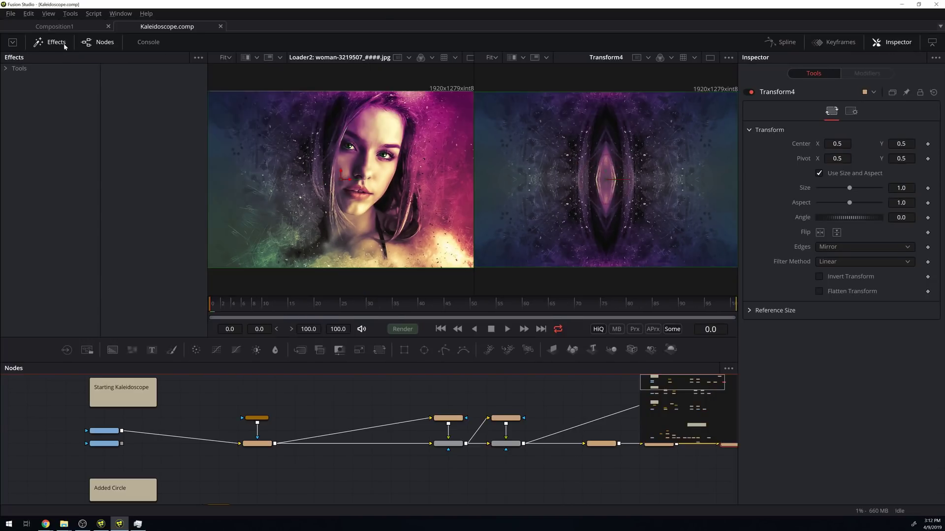
pyautogui.click(64, 46)
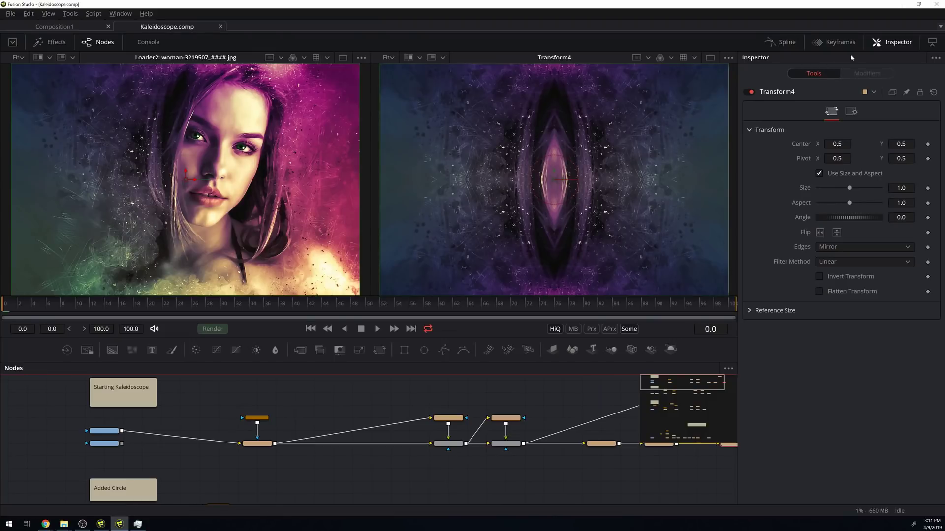
# Step: Again hide and restore the Transform4 inspector and open and close the Effects library
pyautogui.click(897, 43)
pyautogui.click(896, 43)
pyautogui.click(56, 43)
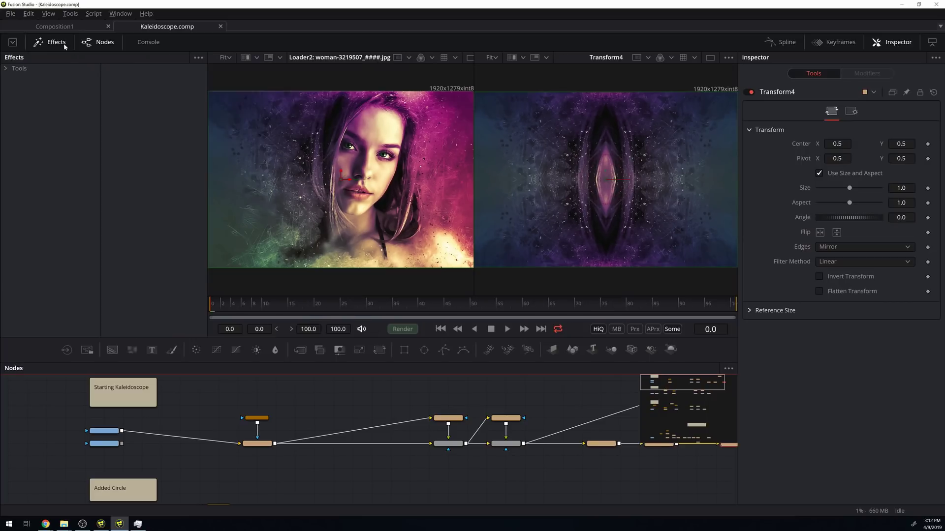
pyautogui.click(65, 46)
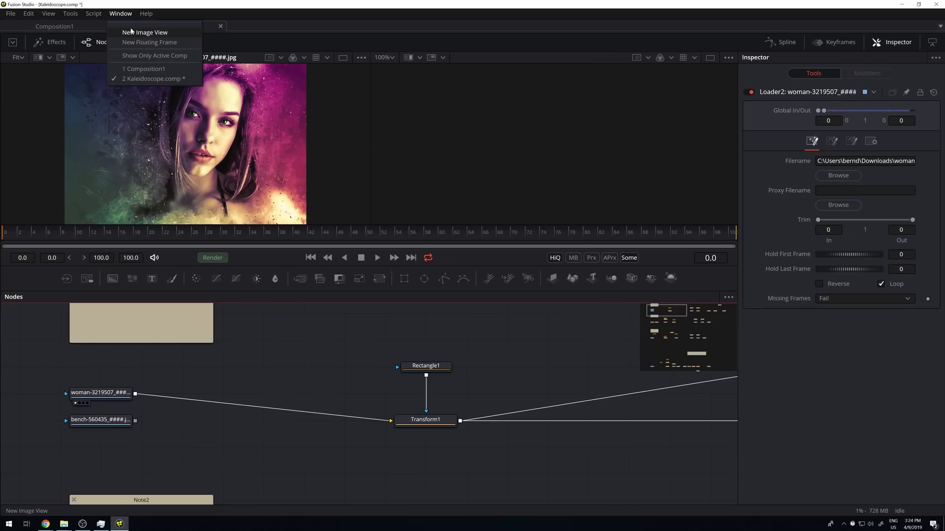
# Step: Create a new floating frame, enlarge it to fill most of the screen, and add a Flow view
pyautogui.click(142, 42)
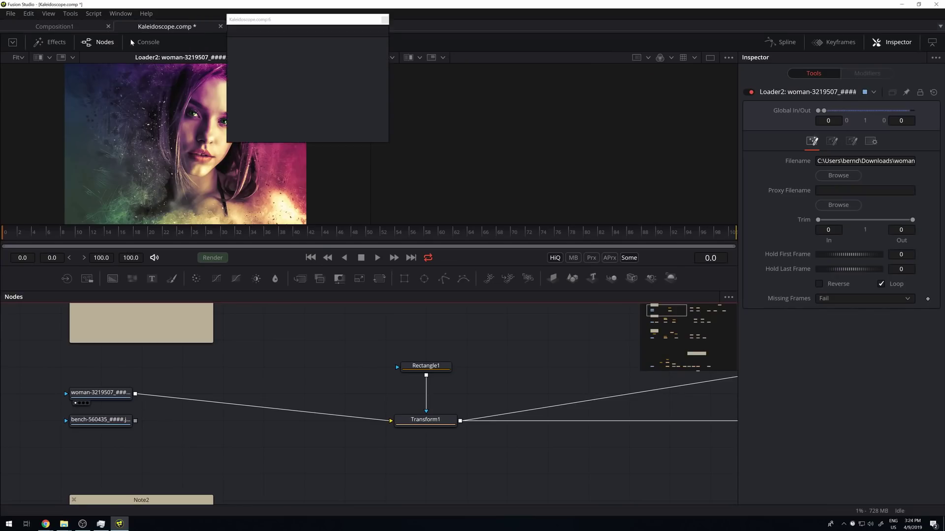
pyautogui.moveTo(388, 142); pyautogui.dragTo(826, 501)
pyautogui.rightClick(395, 151)
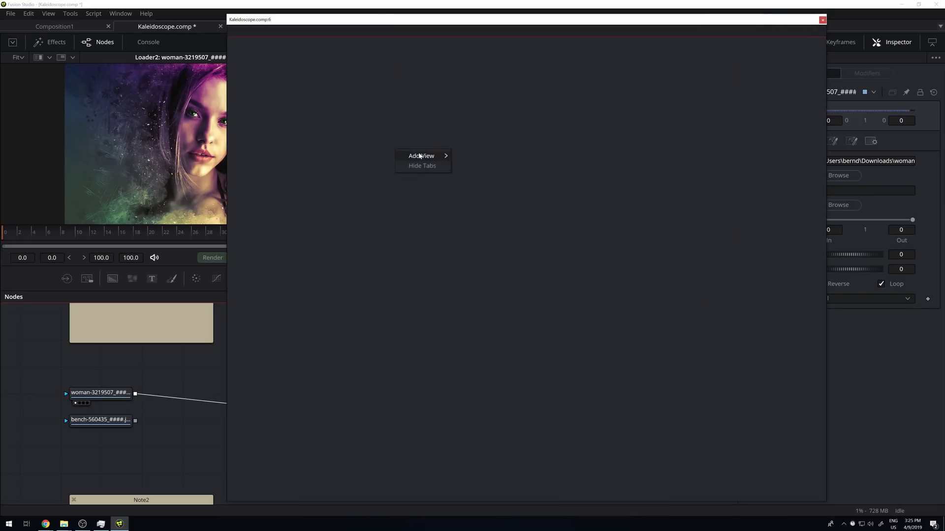
pyautogui.moveTo(443, 156)
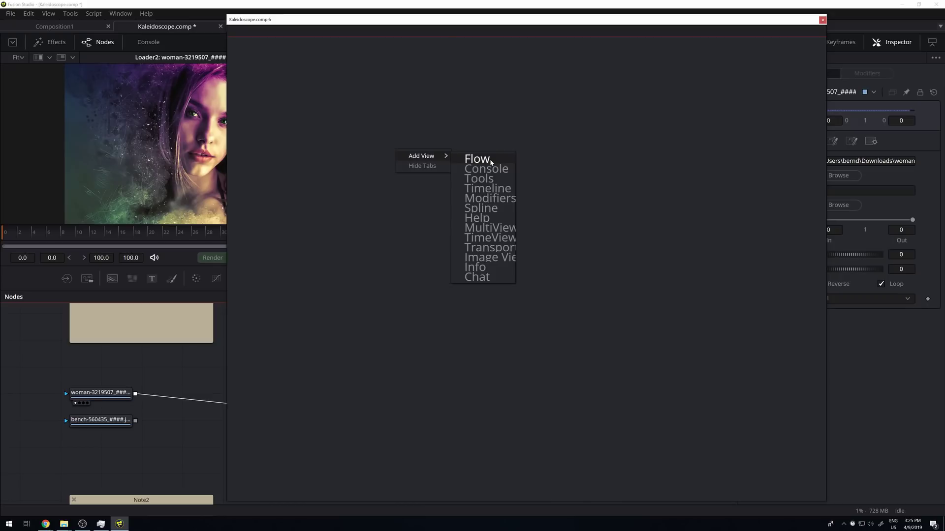
pyautogui.click(490, 162)
# Step: Add a Spline view to the floating frame and switch between its Flow and Spline tabs
pyautogui.rightClick(491, 68)
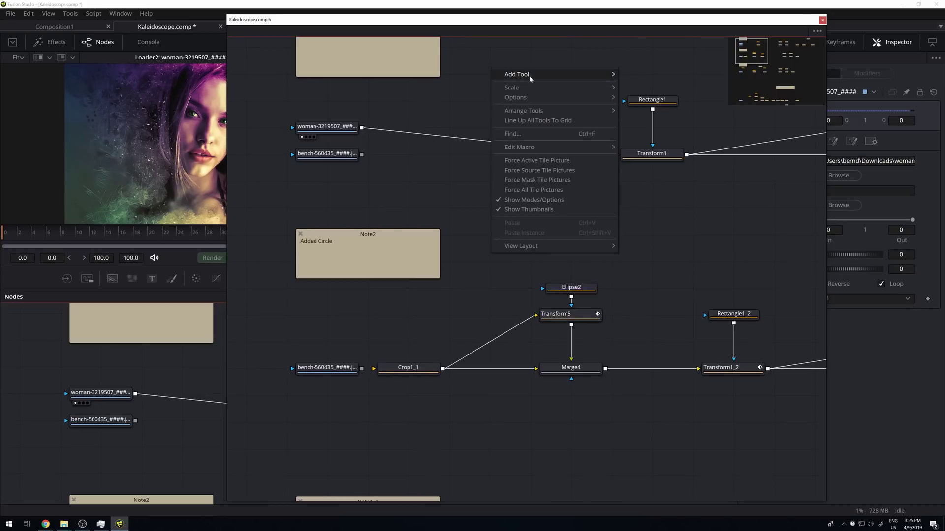
pyautogui.rightClick(533, 33)
pyautogui.moveTo(557, 38)
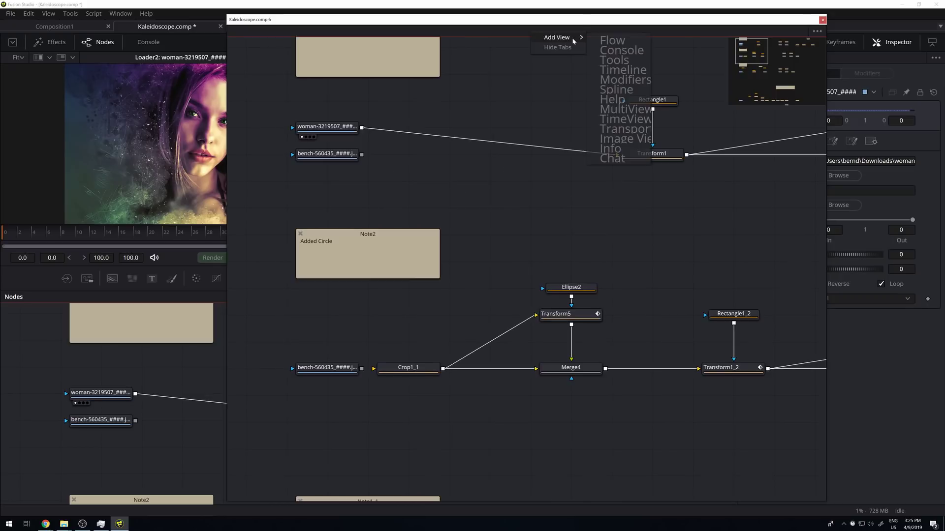
pyautogui.click(616, 89)
pyautogui.click(522, 46)
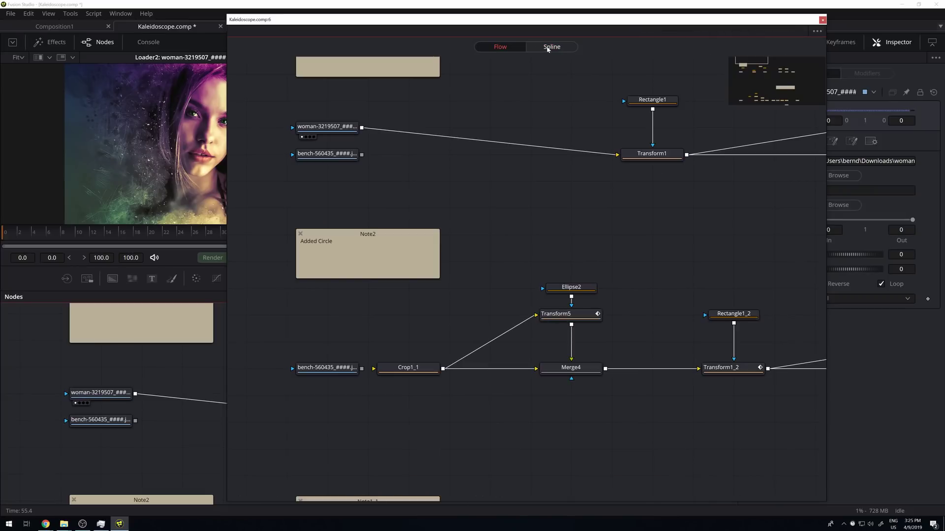
pyautogui.click(548, 47)
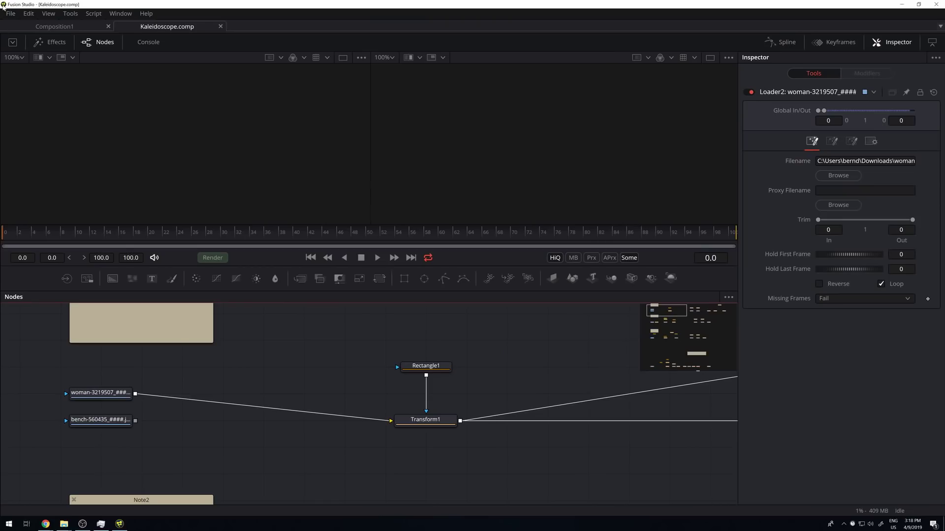
# Step: Show the global Video Monitoring preferences, with DeckLink Mini Monitor 4K output at 2160p30
pyautogui.click(9, 13)
pyautogui.click(19, 174)
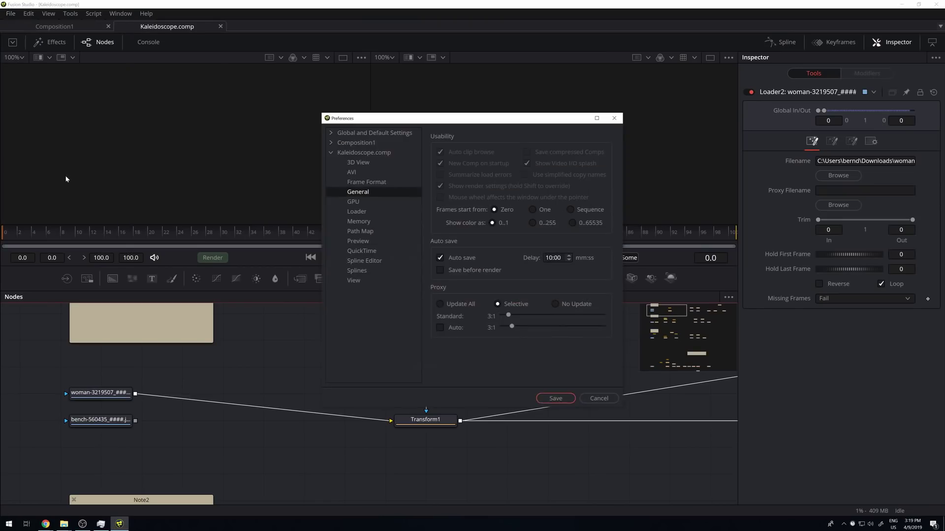
pyautogui.click(331, 133)
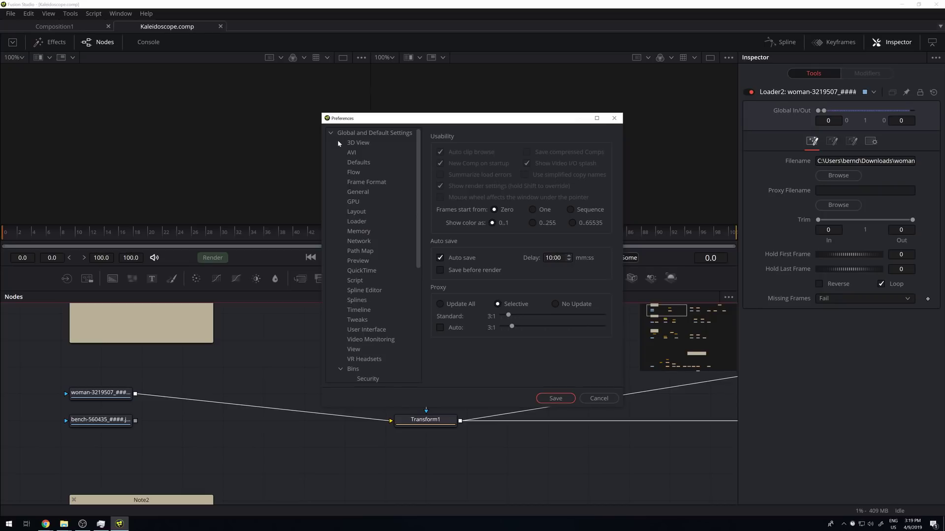
pyautogui.click(366, 339)
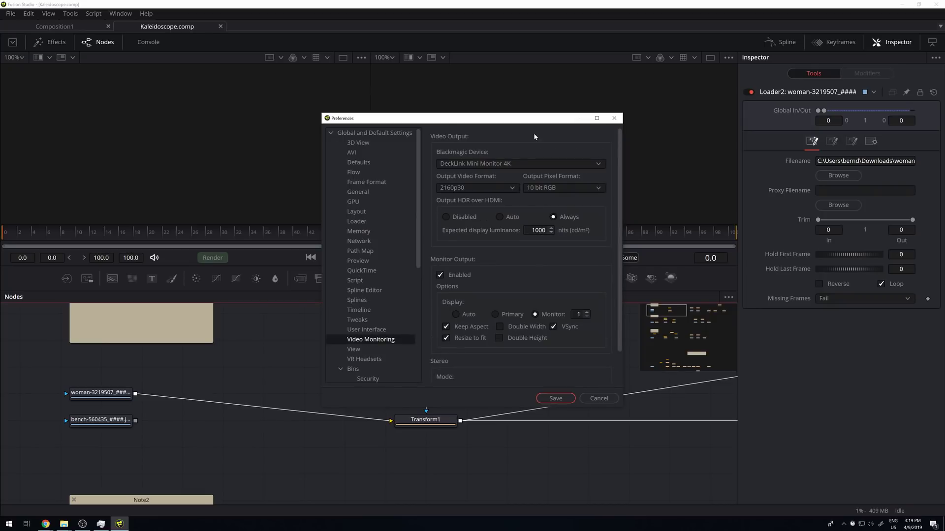